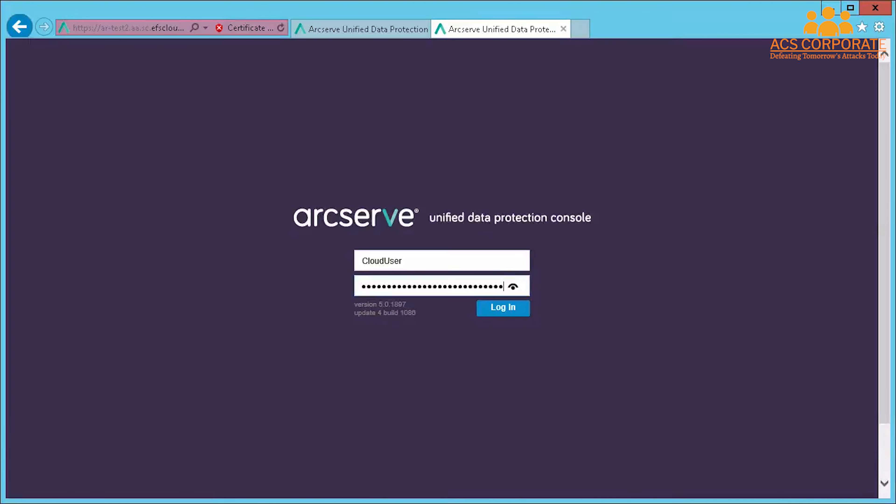
- Log in to the cloud console and return to the local console's node list
{"action": "key", "text": "Return"}
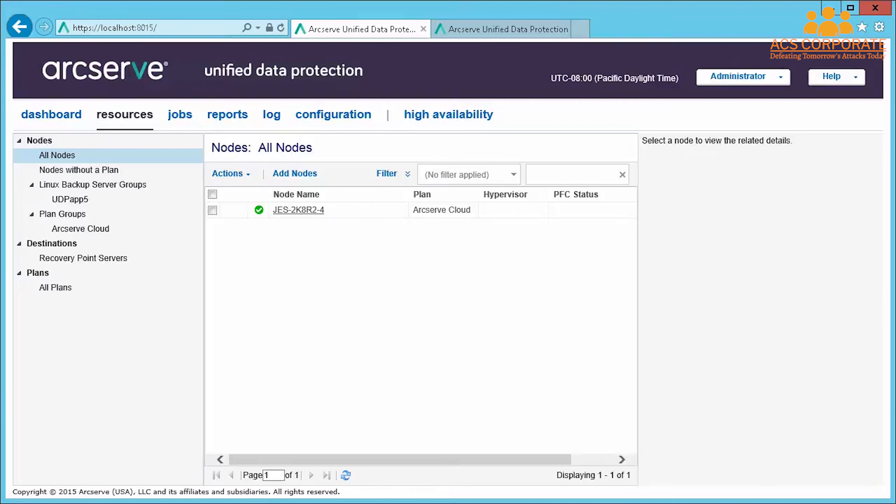
- Show All Plans so the Arcserve Cloud plan can be opened for editing
{"action": "left_click", "coordinate": [56, 288]}
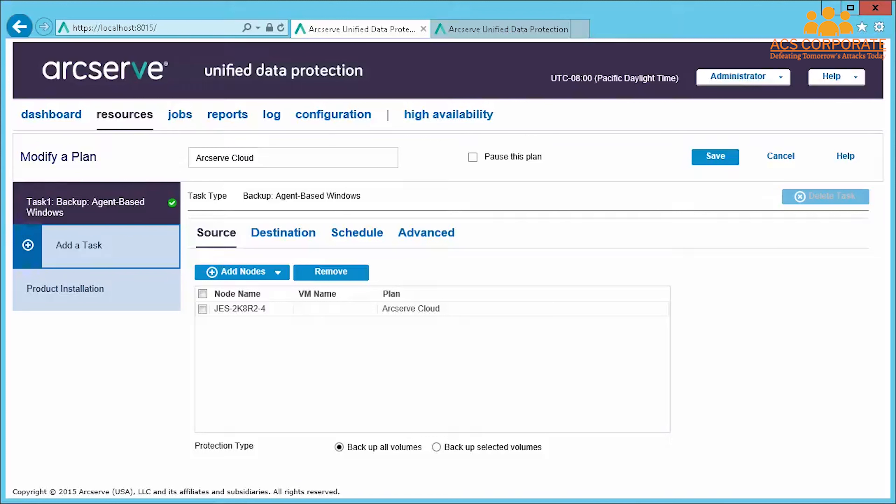
- Review Task1's destination and schedule, then add a Replicate to a remotely-managed RPS task
{"action": "left_click", "coordinate": [283, 233]}
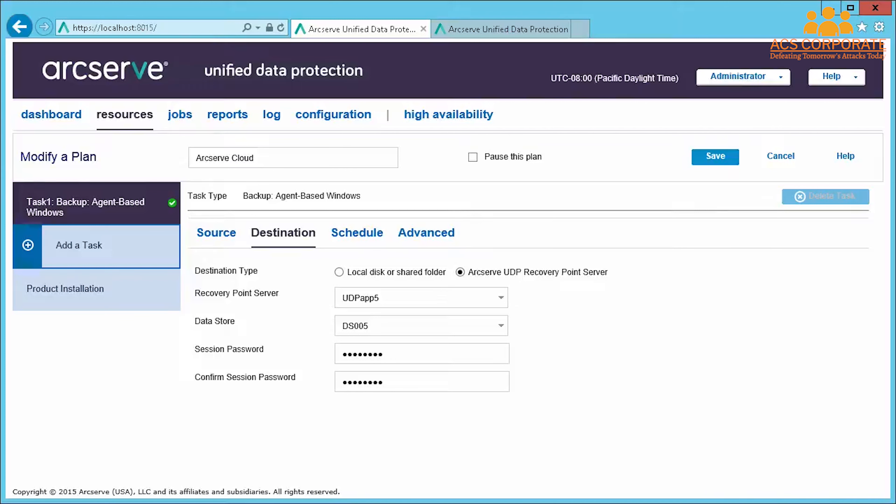
{"action": "left_click", "coordinate": [357, 233]}
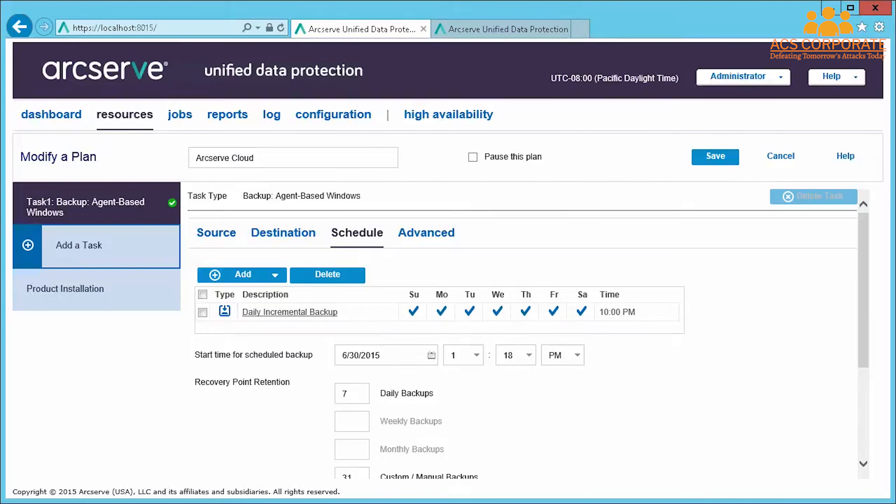
{"action": "left_click", "coordinate": [79, 245]}
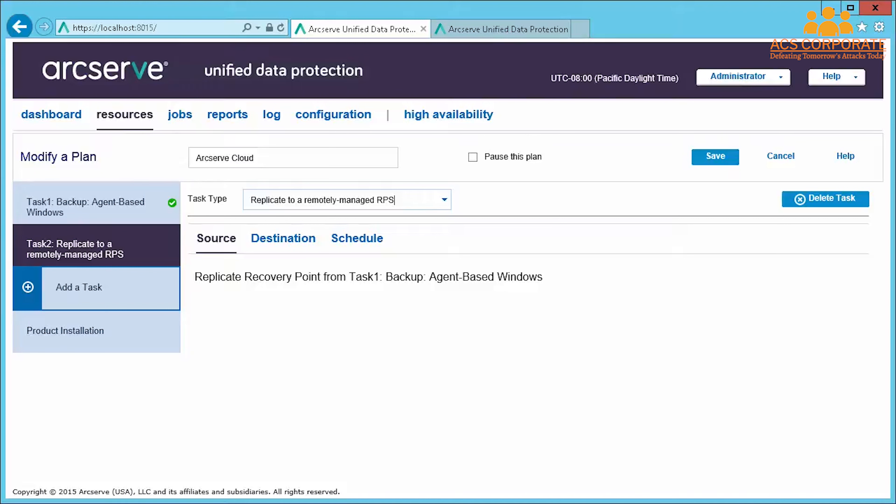
- Point Task2's replication at the remote console on port 8015 over HTTPS and save
{"action": "left_click", "coordinate": [283, 239]}
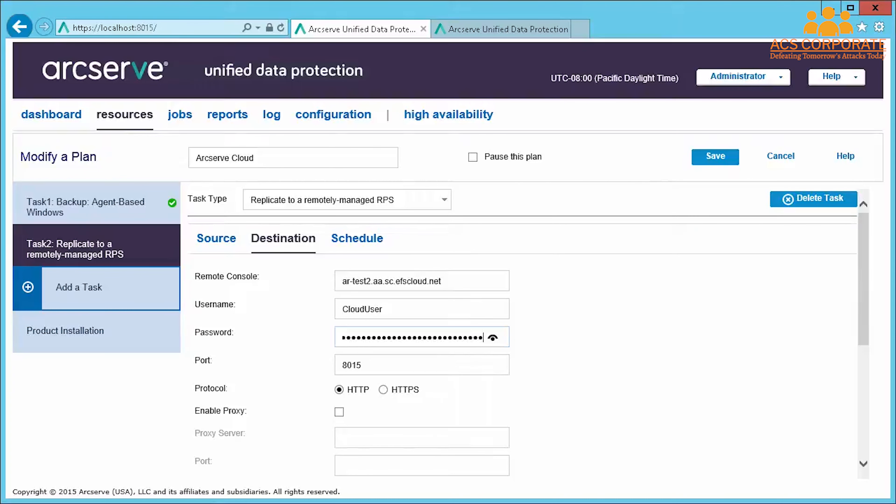
{"action": "left_click", "coordinate": [384, 390]}
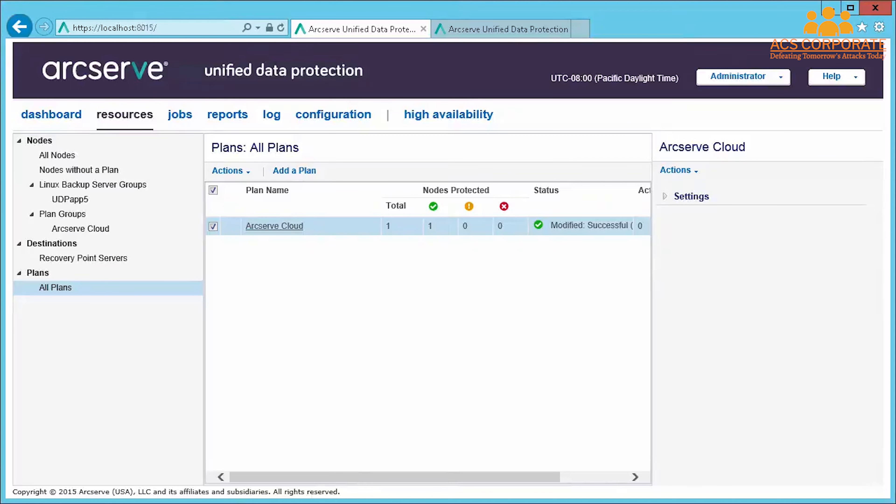
- Start an immediate backup of node JES-2K8R2-4 from All Nodes
{"action": "left_click", "coordinate": [58, 156]}
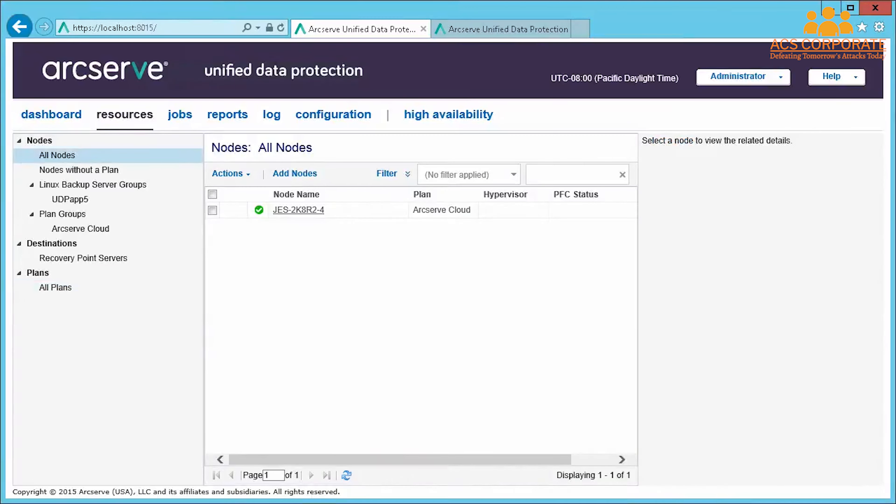
{"action": "right_click", "coordinate": [234, 211]}
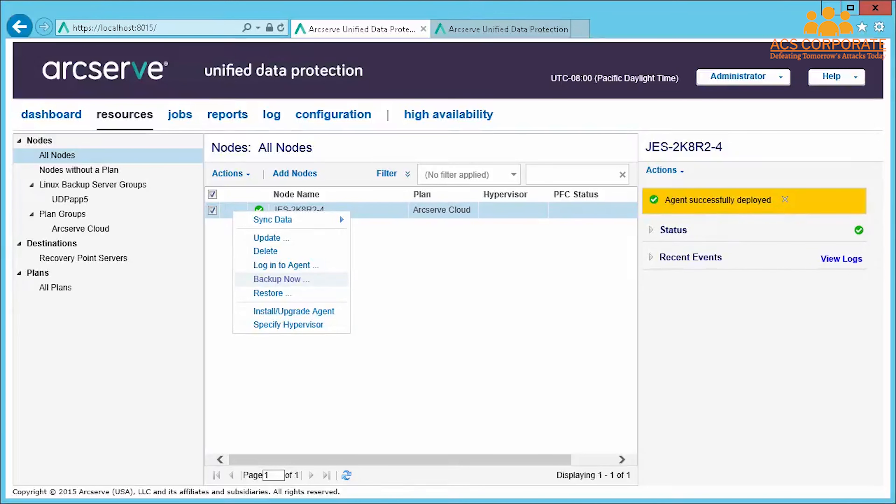
{"action": "left_click", "coordinate": [281, 280]}
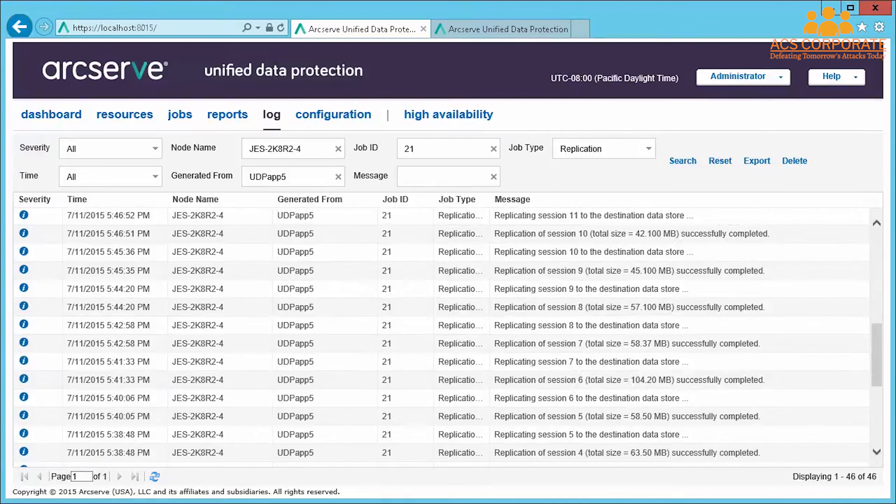
- Confirm replication job 21 finished, then switch to the ar-test2 cloud console
{"action": "scroll", "coordinate": [442, 337], "scroll_direction": "up", "scroll_amount": 6}
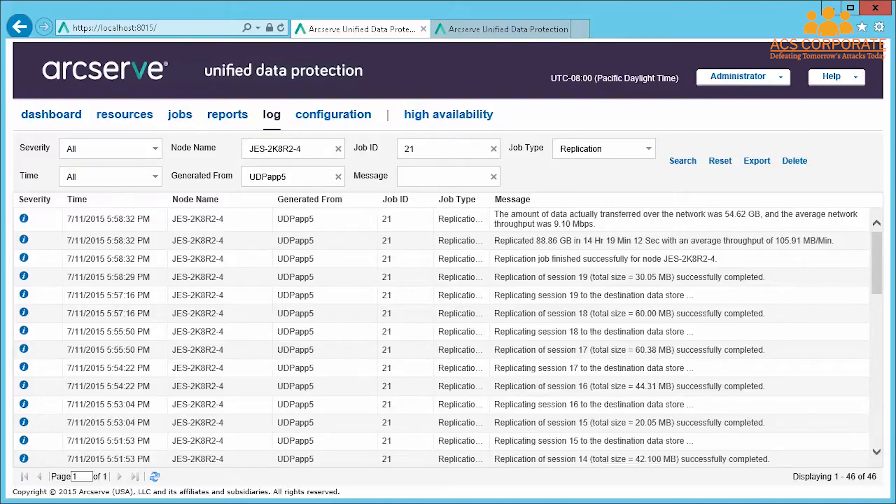
{"action": "key", "text": "ctrl+Tab"}
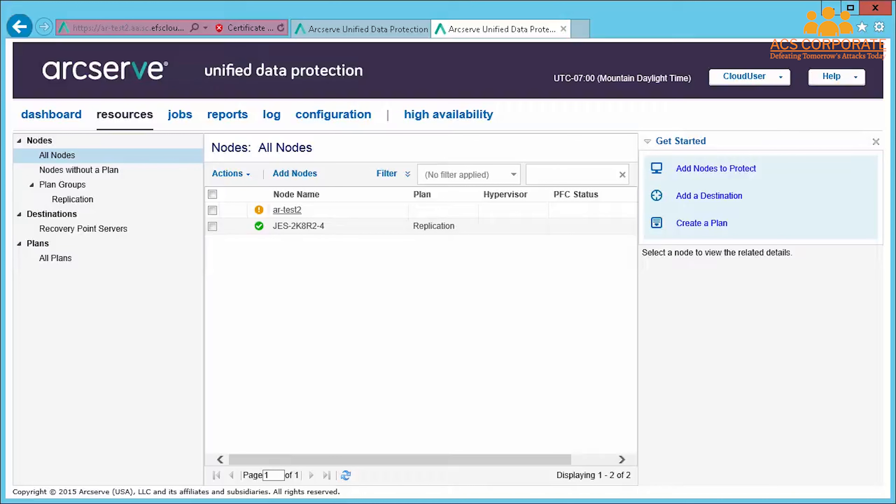
- List the cloud console's plans to open the Replication plan
{"action": "left_click", "coordinate": [55, 258]}
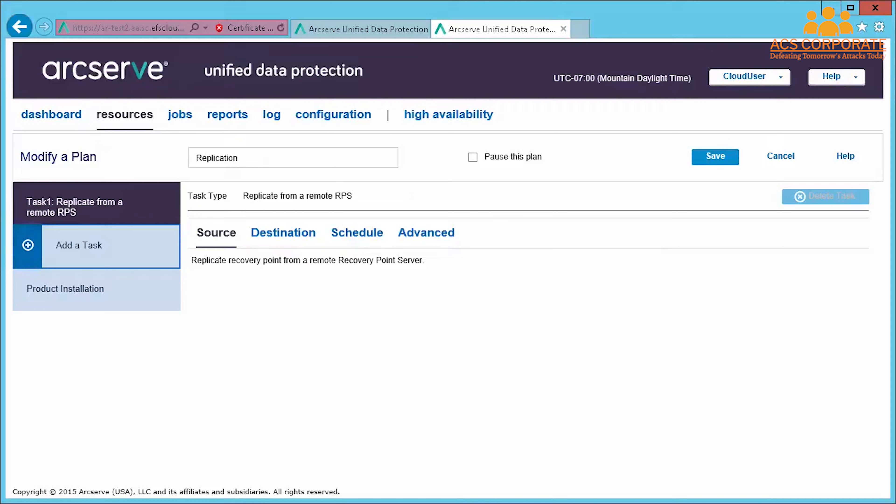
- Review the Replication plan's destination and schedule settings
{"action": "left_click", "coordinate": [283, 233]}
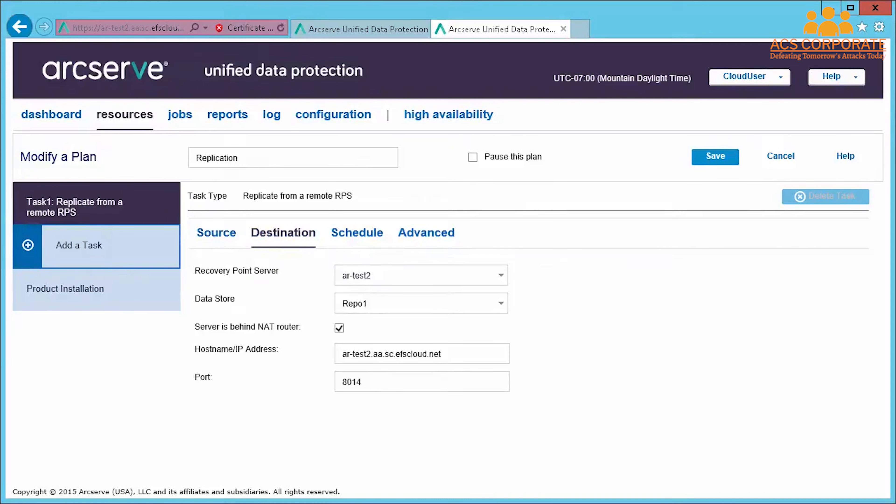
{"action": "left_click", "coordinate": [357, 232]}
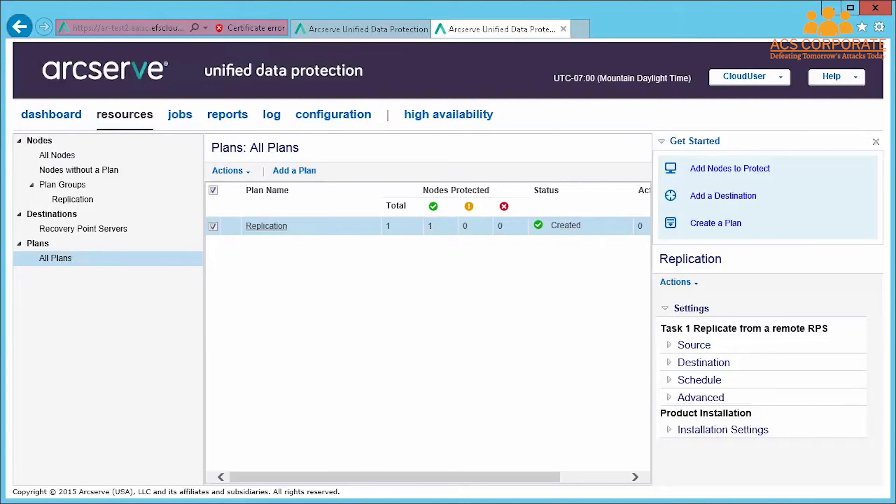
- Check the Repo1 data store under Recovery Point Servers and browse its recovery points
{"action": "left_click", "coordinate": [83, 228]}
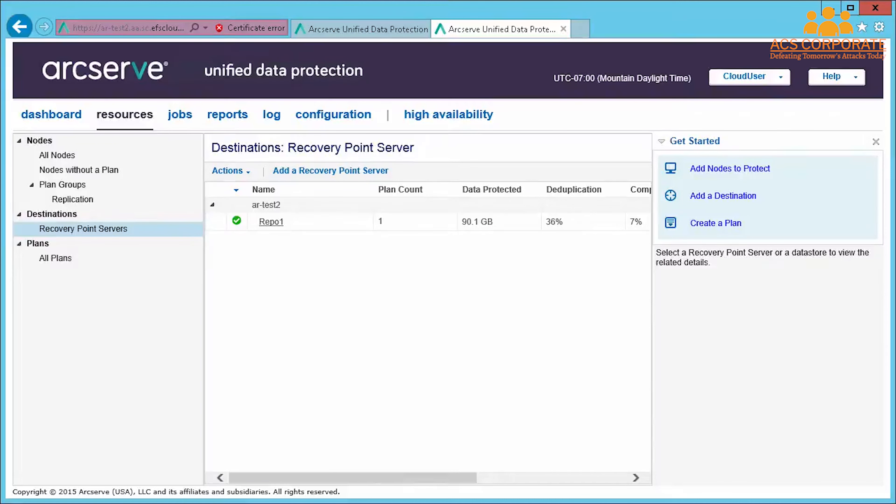
{"action": "left_click", "coordinate": [417, 222]}
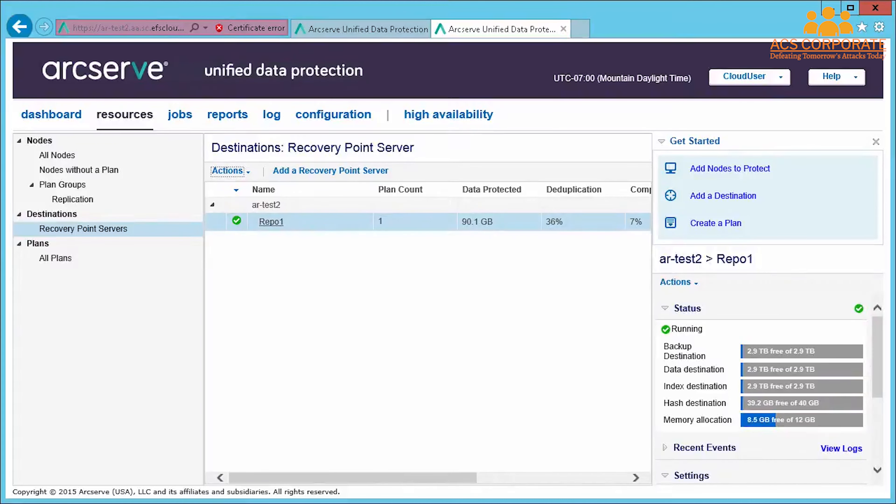
{"action": "right_click", "coordinate": [341, 223]}
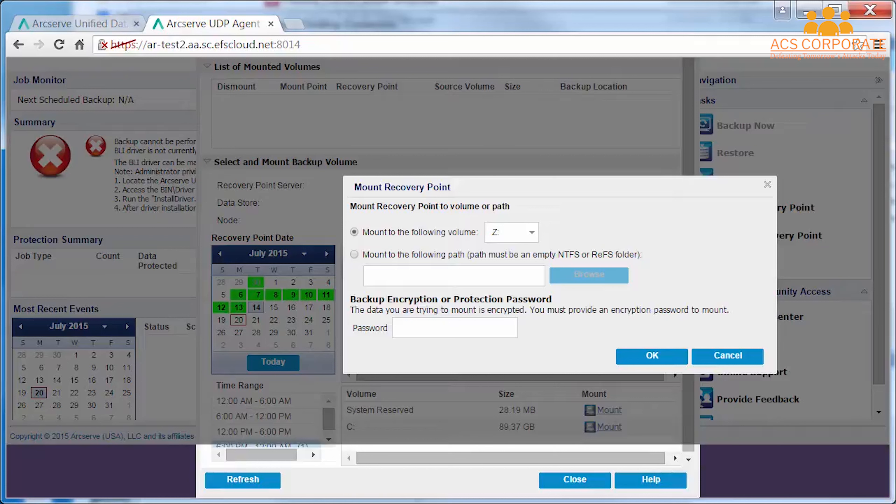
- Mount the recovery point's C: volume as Z:, supplying the encryption password
{"action": "key", "text": "Return"}
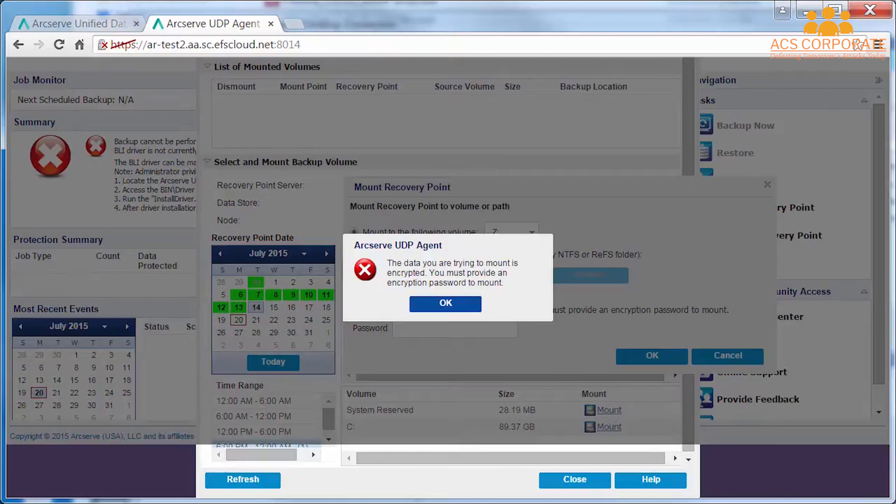
{"action": "key", "text": "Return"}
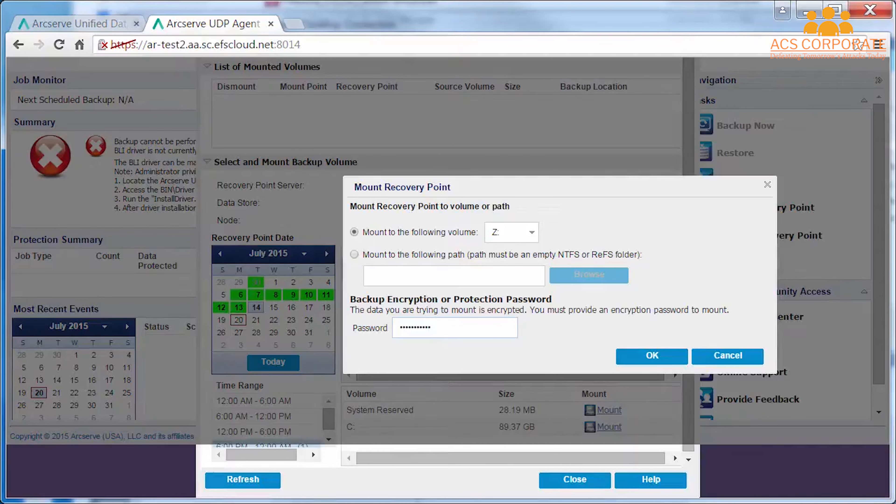
{"action": "key", "text": "Return"}
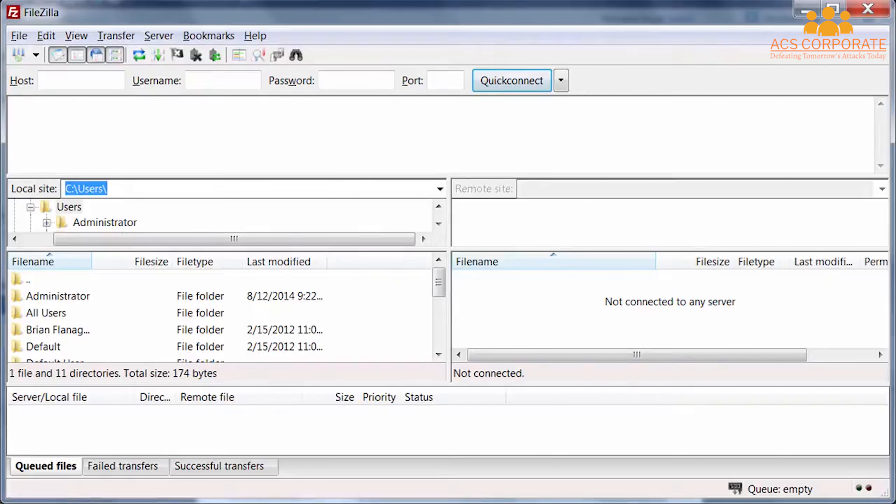
- Connect to the saved ArcserveCloud site over SFTP in FileZilla, entering the server password
{"action": "key", "text": "ctrl+s"}
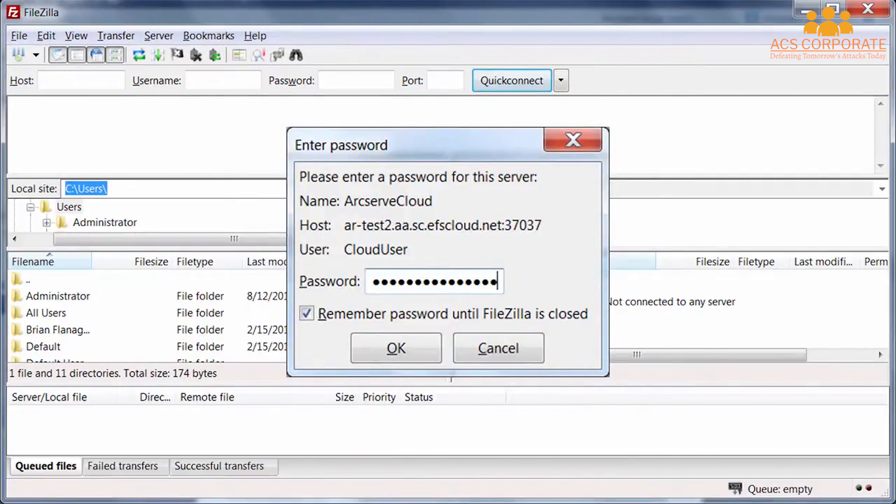
{"action": "key", "text": "Return"}
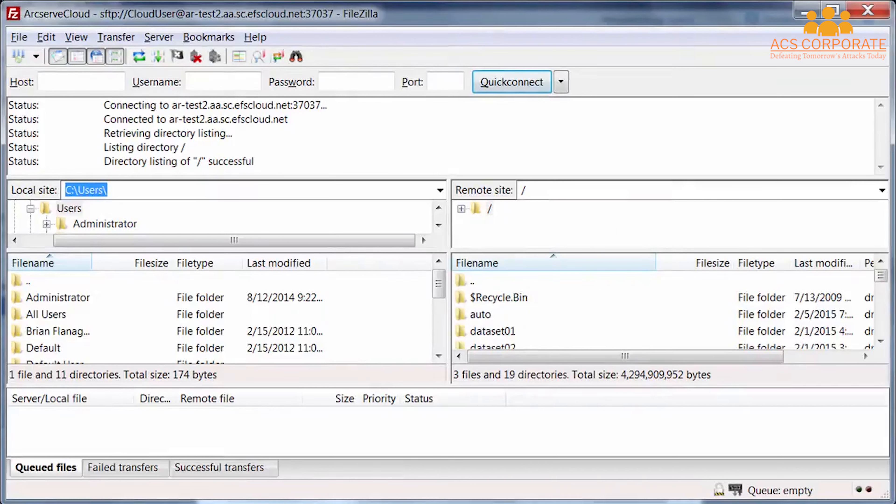
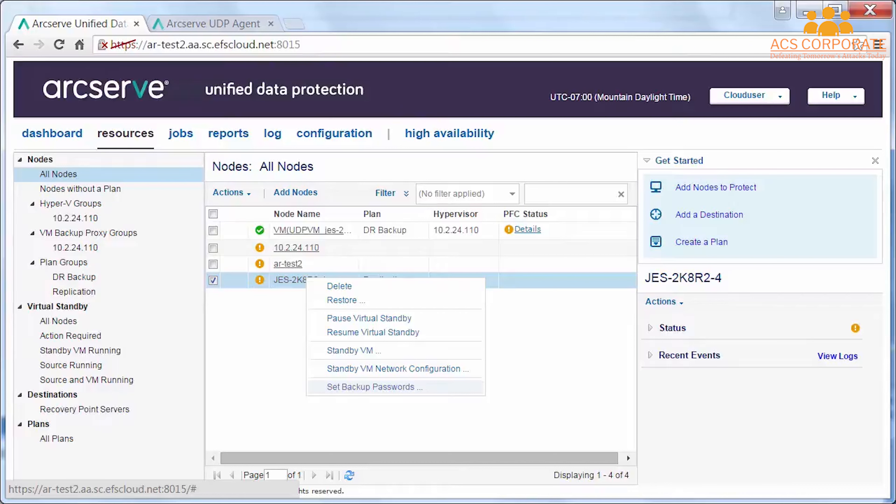
- Make the Replication plan's second task a Virtual Standby task on Hyper-V host 10.2.24.110
{"action": "left_click", "coordinate": [371, 387]}
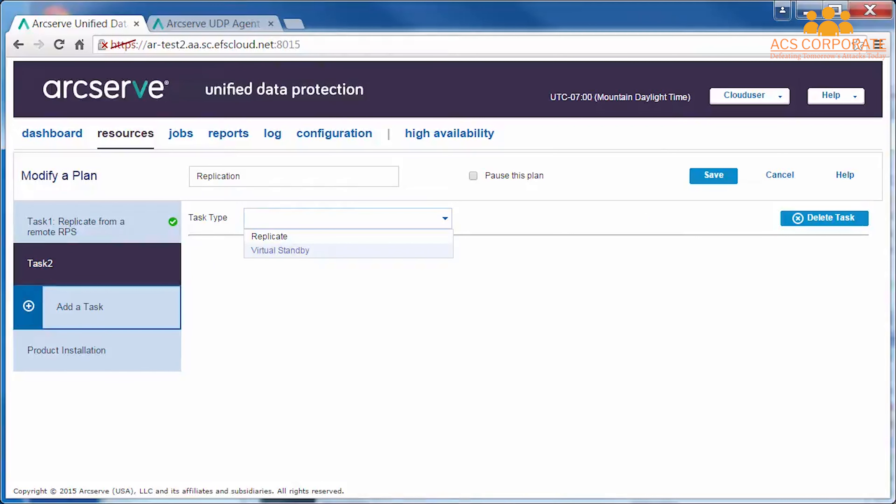
{"action": "left_click", "coordinate": [280, 250]}
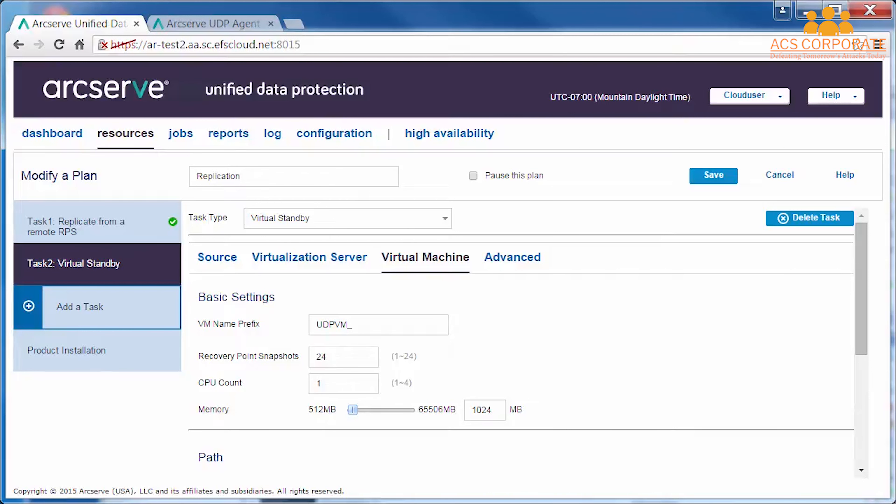
{"action": "scroll", "coordinate": [521, 339], "scroll_direction": "down", "scroll_amount": 5}
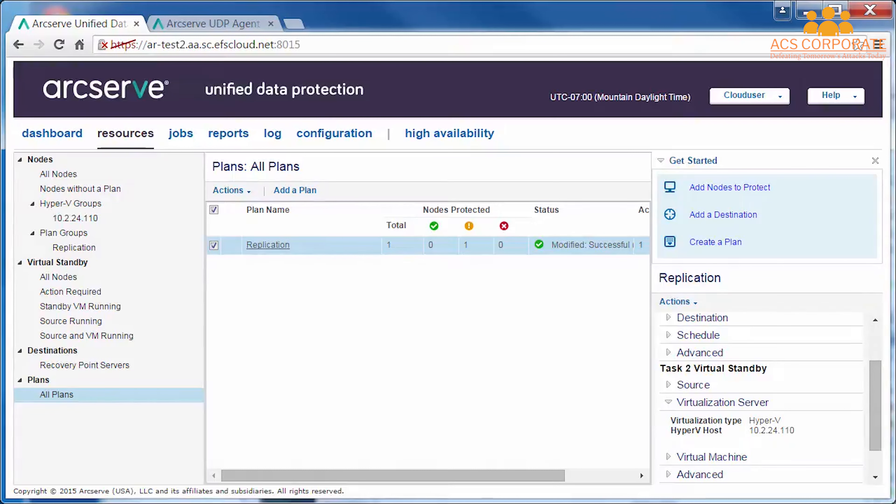
- Pause the Replication plan and open the standby VM settings for JES-2K8R2-4
{"action": "right_click", "coordinate": [354, 247]}
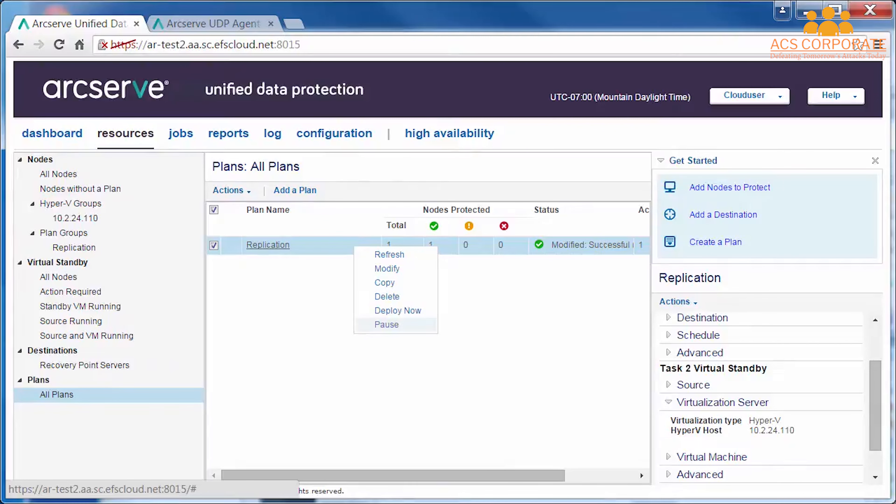
{"action": "left_click", "coordinate": [387, 325]}
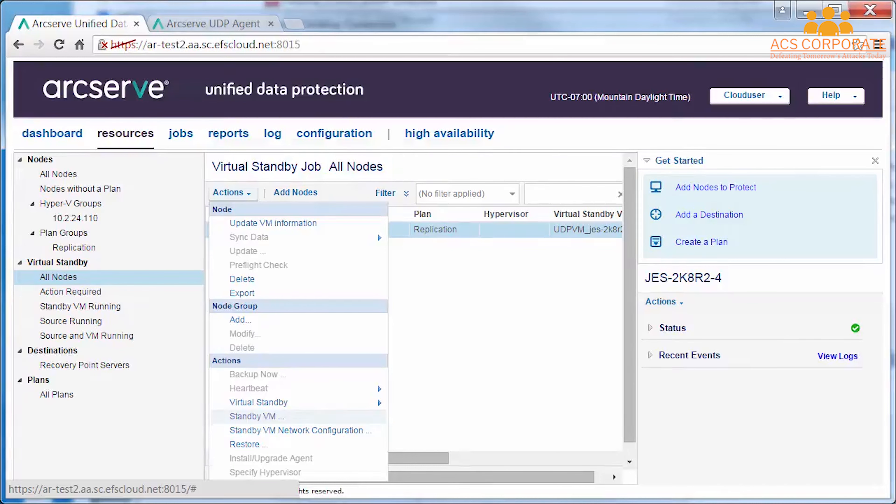
{"action": "left_click", "coordinate": [257, 417]}
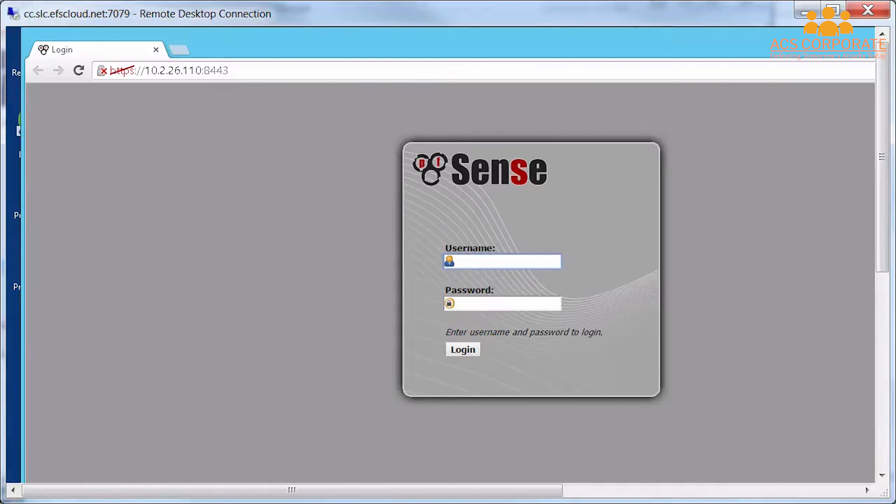
- Log in to pfSense as admin with the account password
{"action": "type", "text": "admin"}
{"action": "key", "text": "Tab"}
{"action": "key", "text": "ctrl+v"}
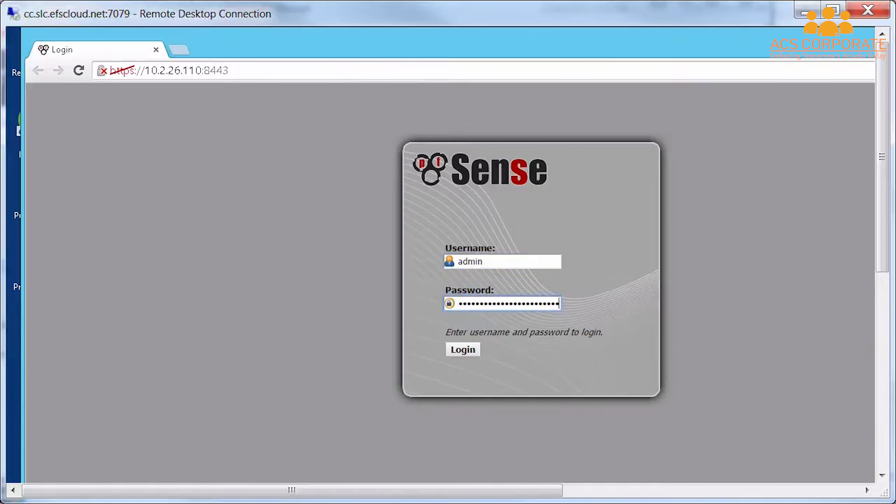
{"action": "key", "text": "Return"}
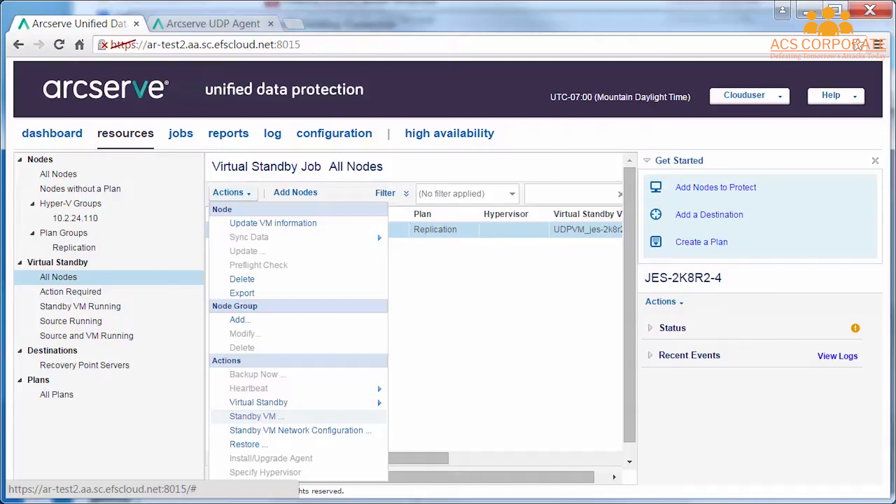
- Open the standby VM settings for JES-2K8R2-4
{"action": "left_click", "coordinate": [252, 416]}
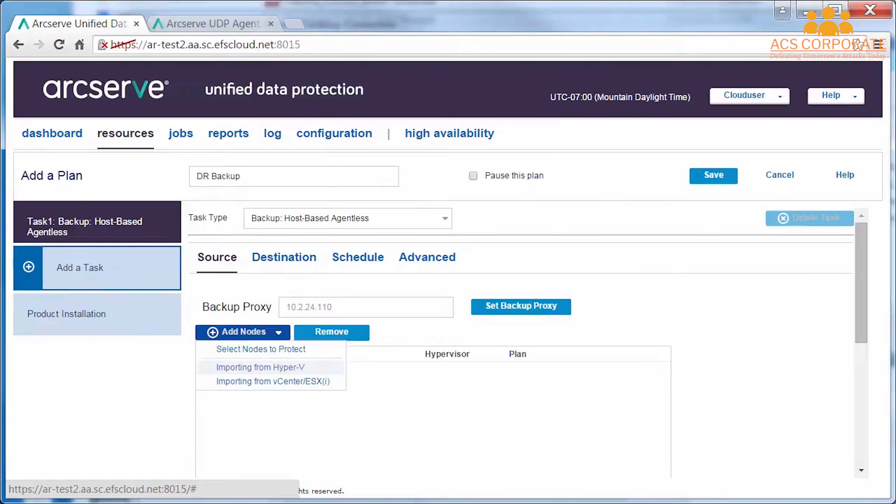
- Import UDPVM_jes-2k8r2-4 from Hyper-V host 10.2.24.110 as the DR Backup plan's source node
{"action": "left_click", "coordinate": [260, 368]}
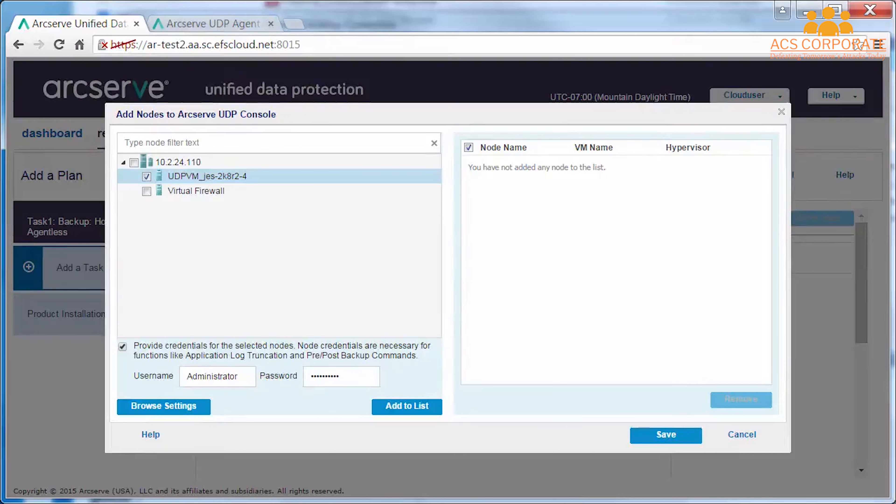
{"action": "left_click", "coordinate": [407, 406]}
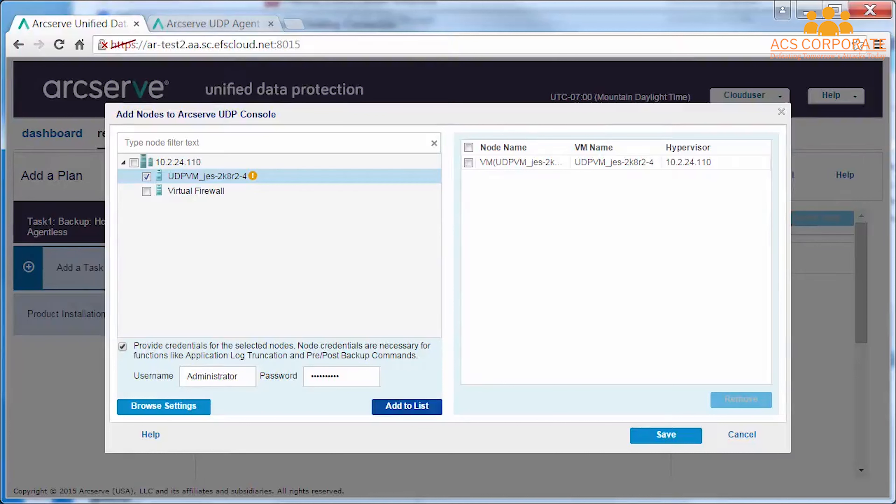
{"action": "left_click", "coordinate": [667, 435]}
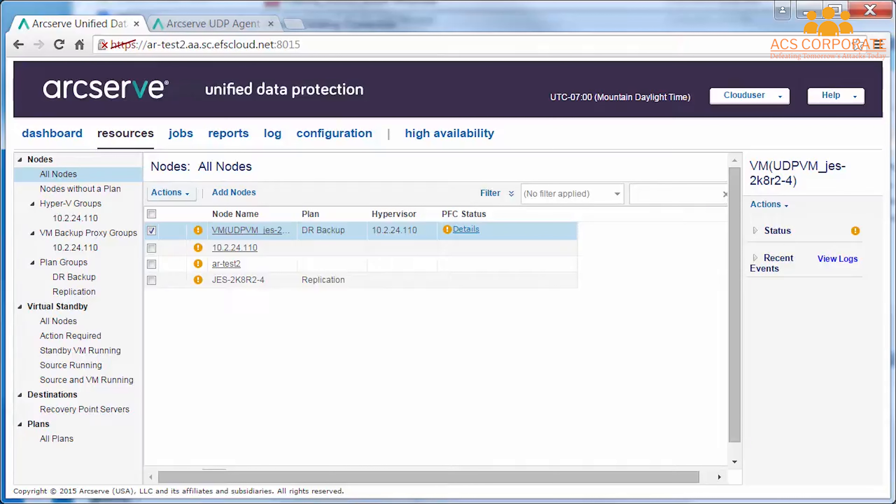
- Start a full backup of UDPVM_jes-2k8r2-4 and view its Backup Status Monitor
{"action": "left_click", "coordinate": [169, 193]}
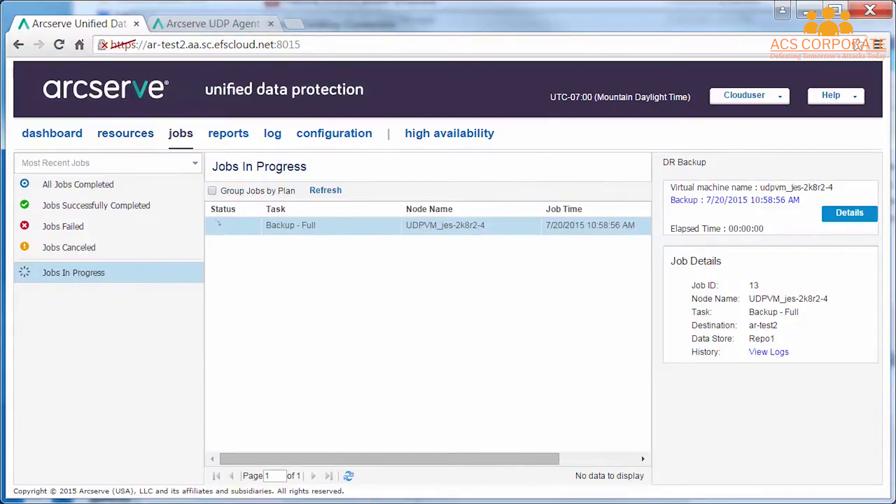
{"action": "left_click", "coordinate": [849, 213]}
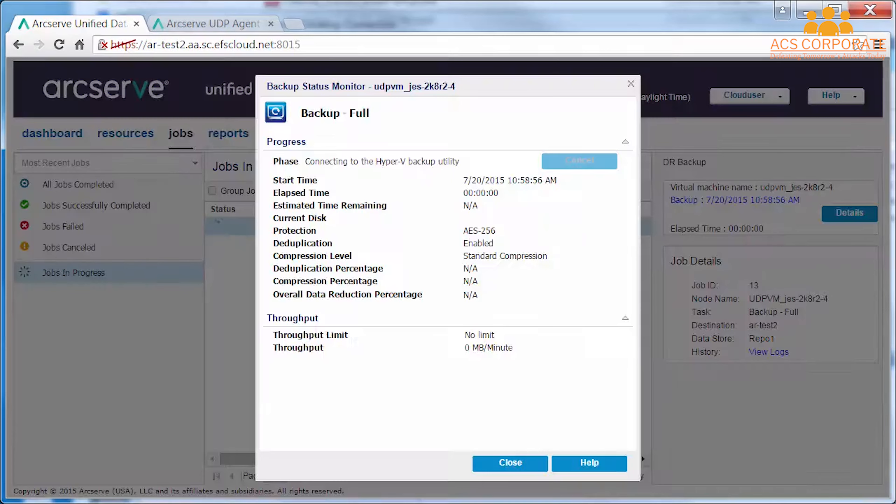